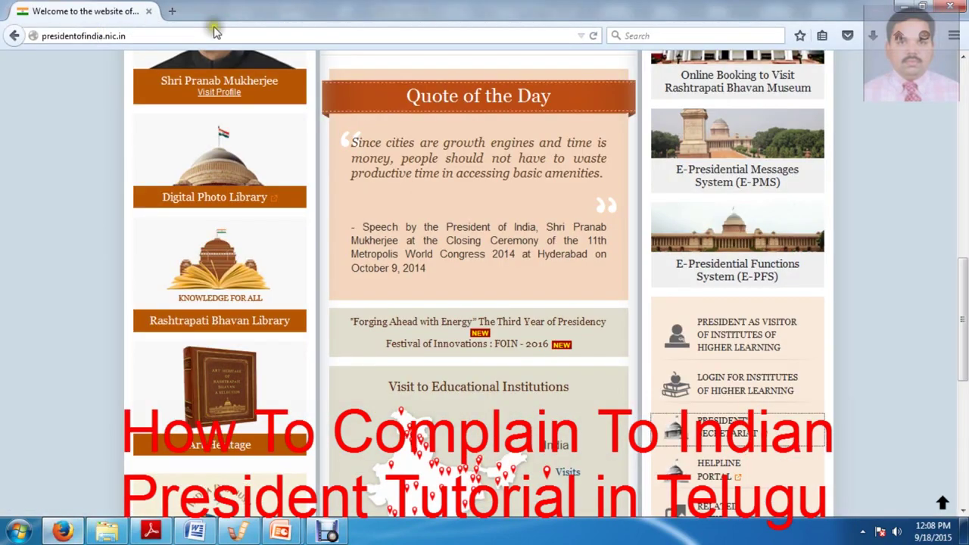
Step: Open a new browser tab next to the President of India homepage
click(171, 10)
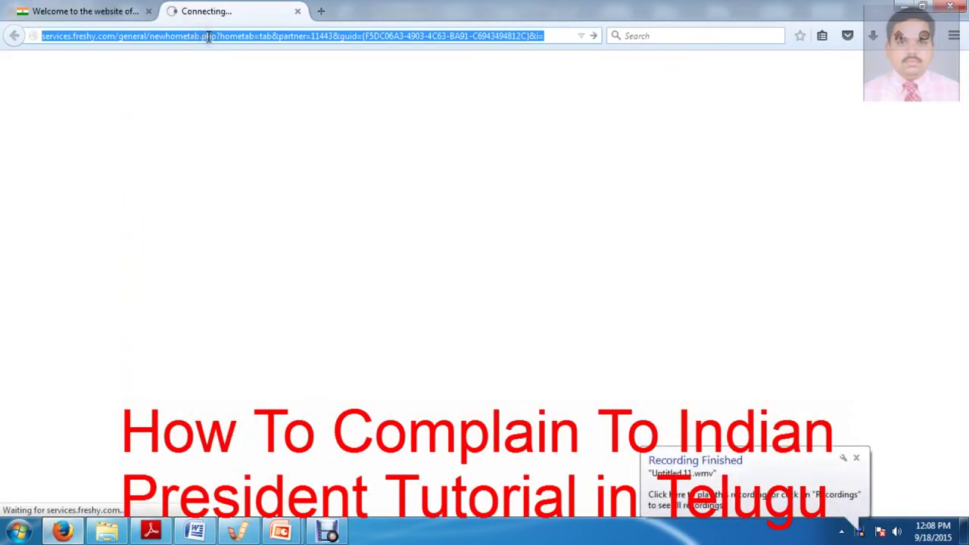
Step: Search for 'google' and go to the Google India home page
text(goo)
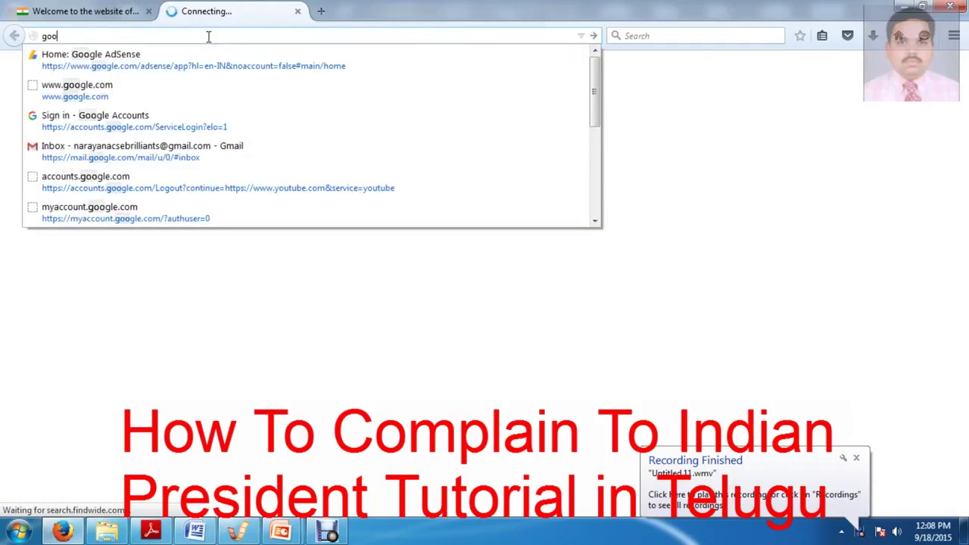
text(gle)
key(Return)
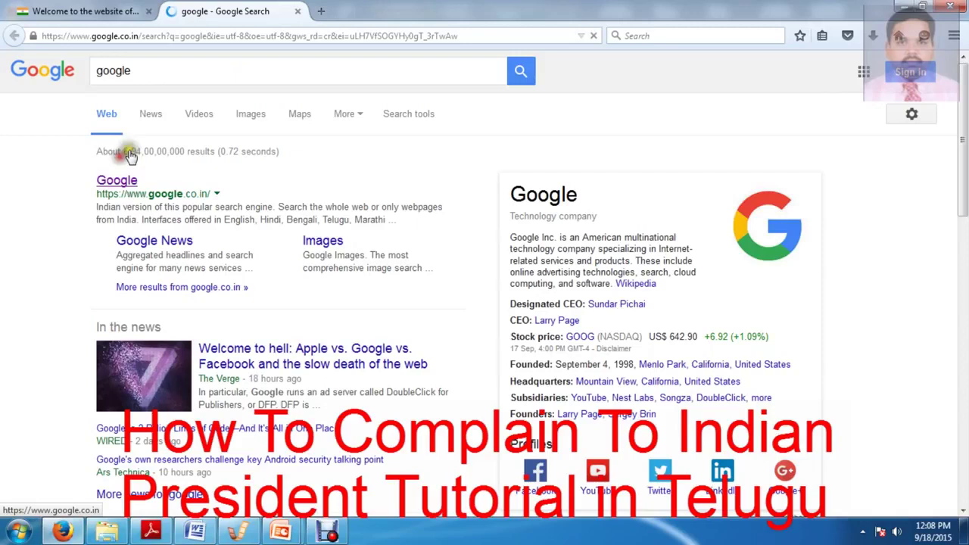
click(159, 76)
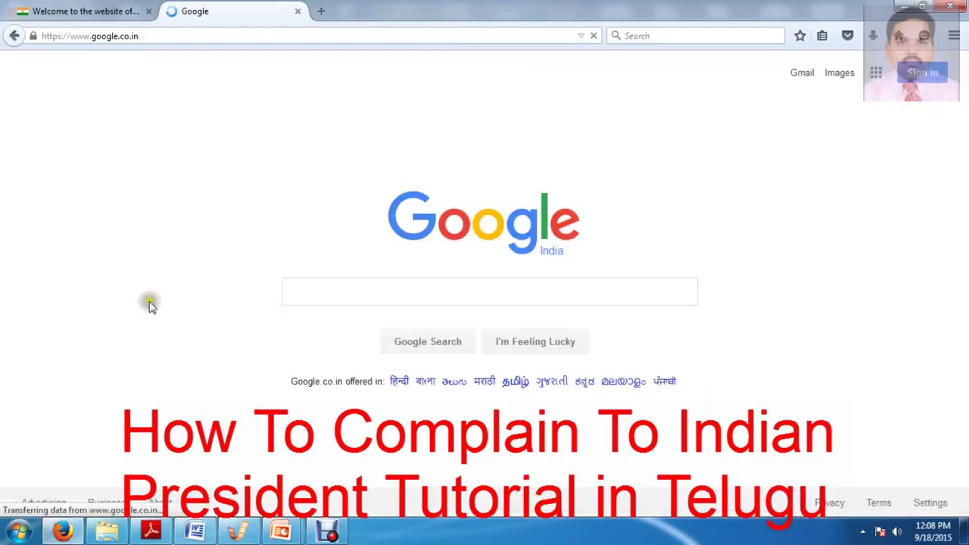
Step: Search Google for 'president of india', close the old tab, and open presidentofindia.nic.in
click(355, 292)
text(p)
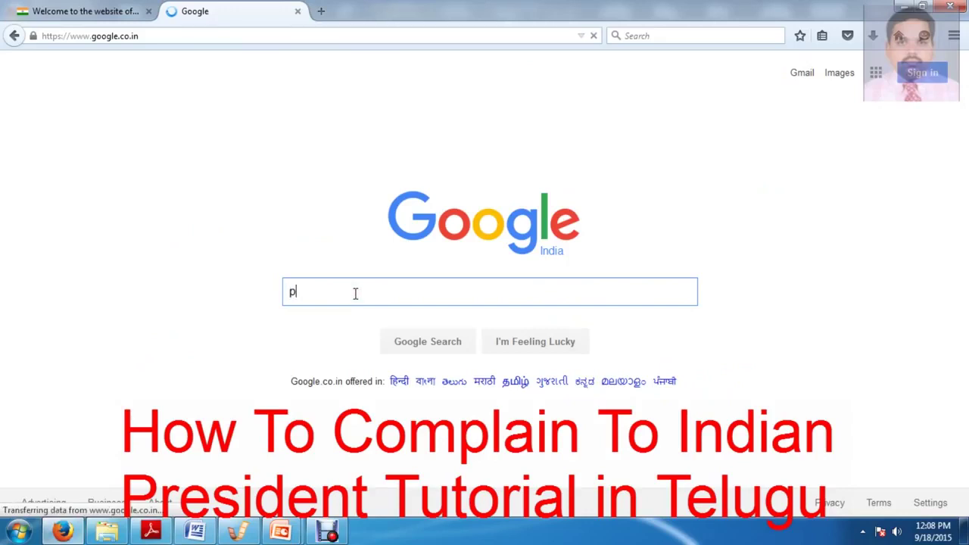
text(resident o)
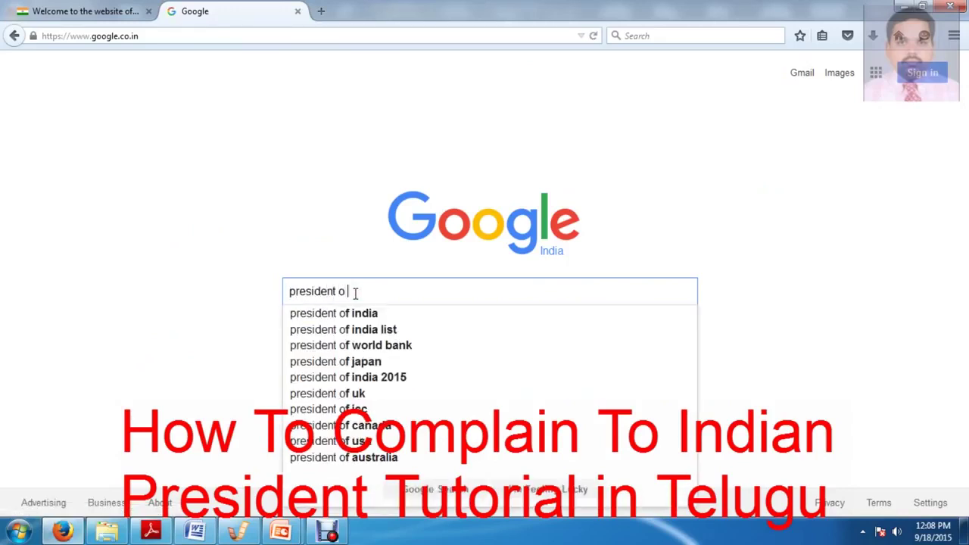
text(f india)
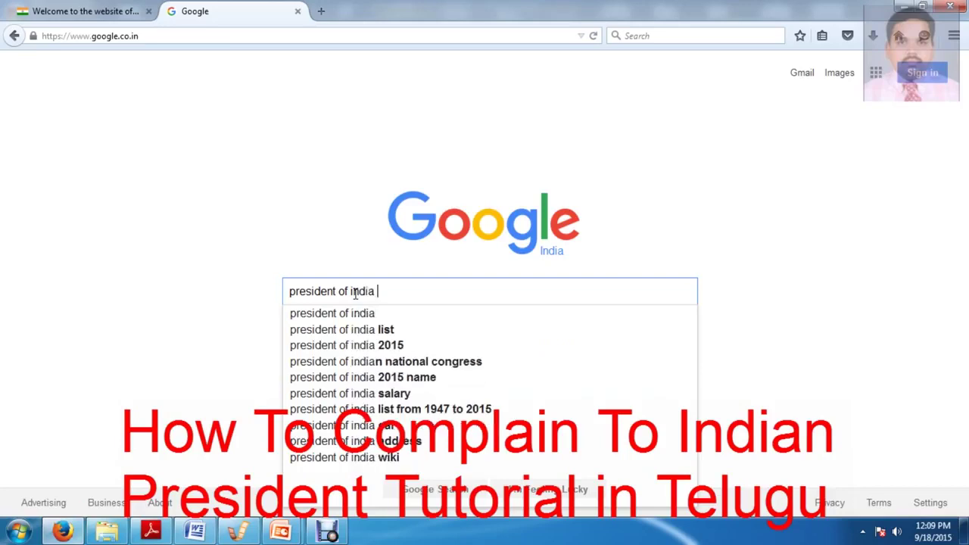
key(Return)
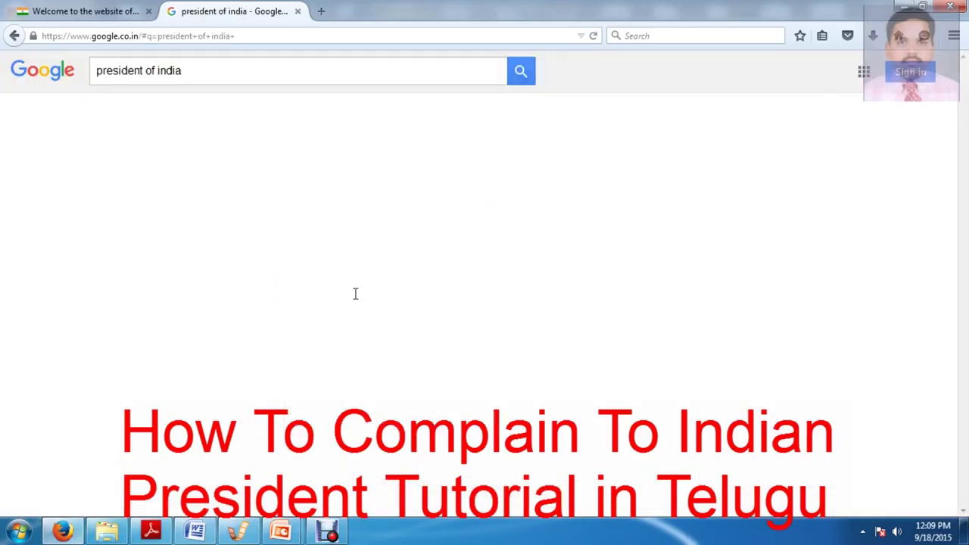
click(149, 11)
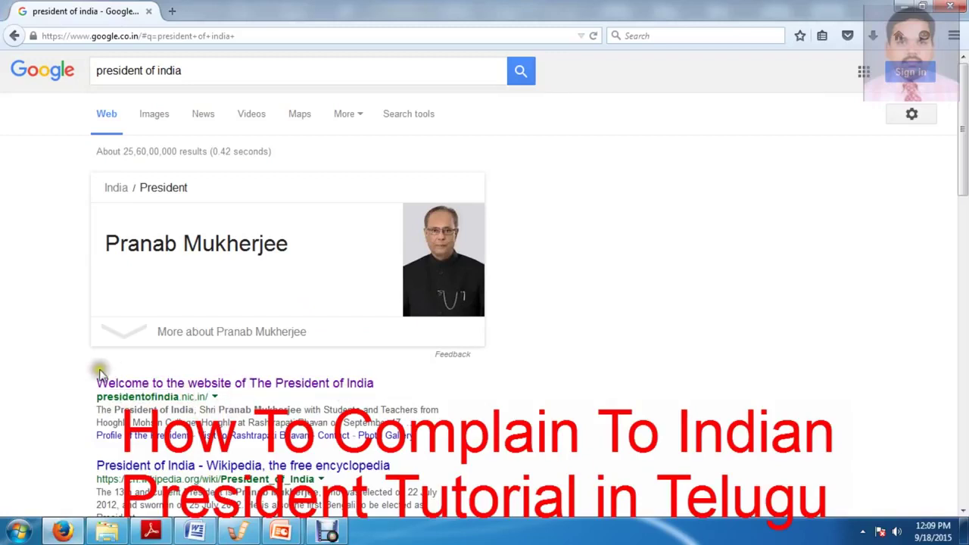
click(155, 386)
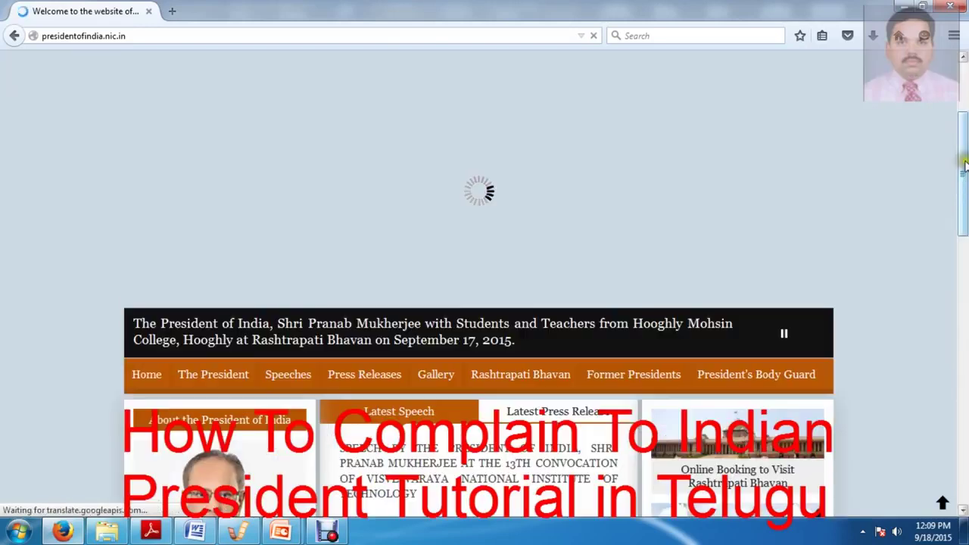
Step: Open the PRESIDENT'S SECRETARIAT link from the homepage's right-hand column
click(963, 193)
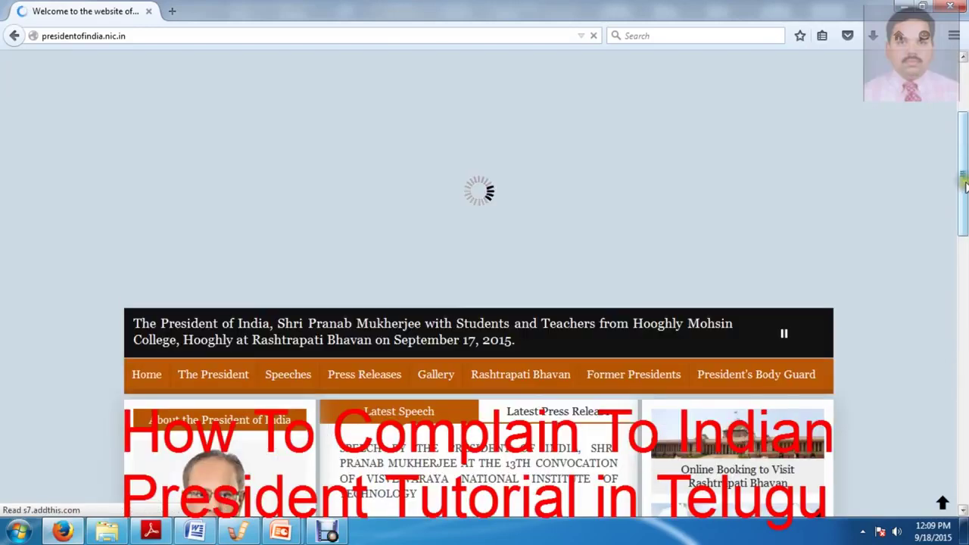
drag(965, 185, 963, 433)
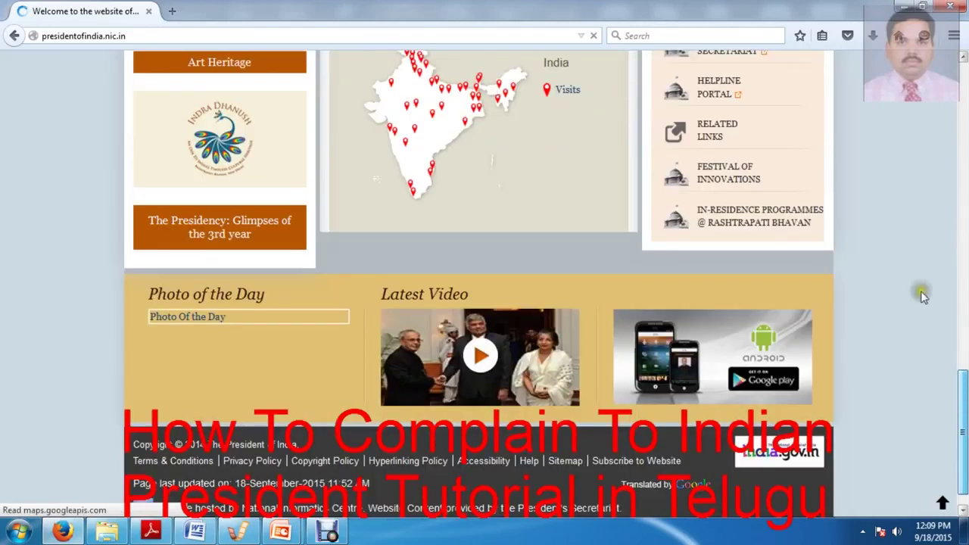
scroll(922, 291, up, 5)
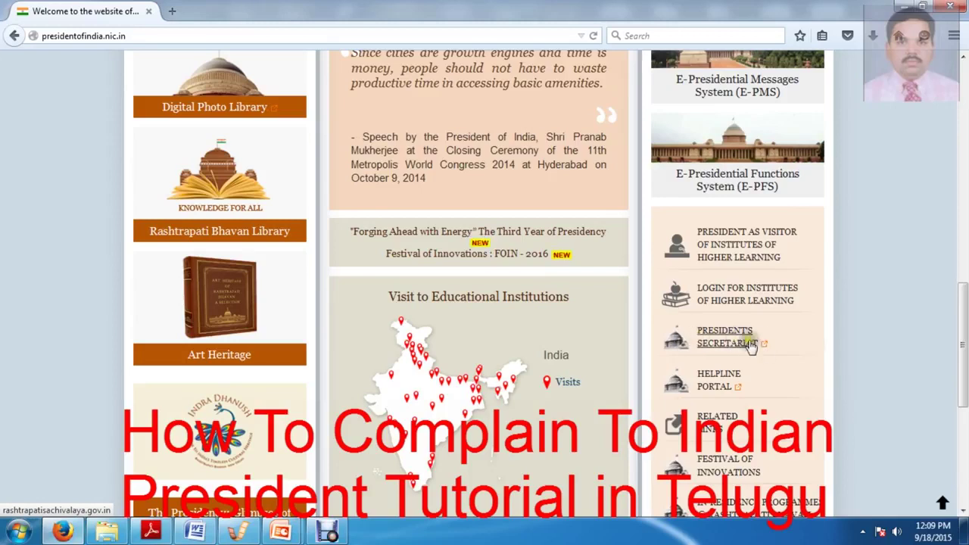
scroll(757, 353, up, 1)
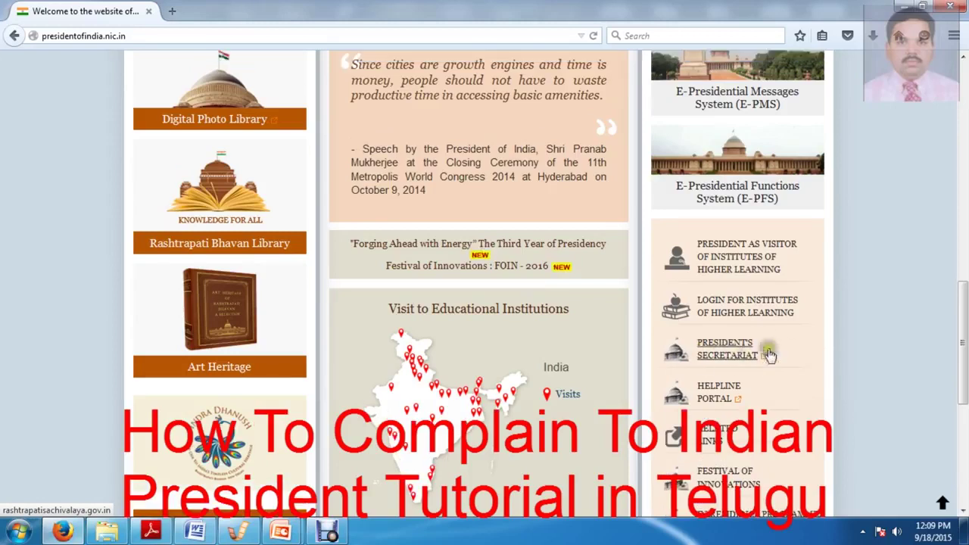
click(718, 352)
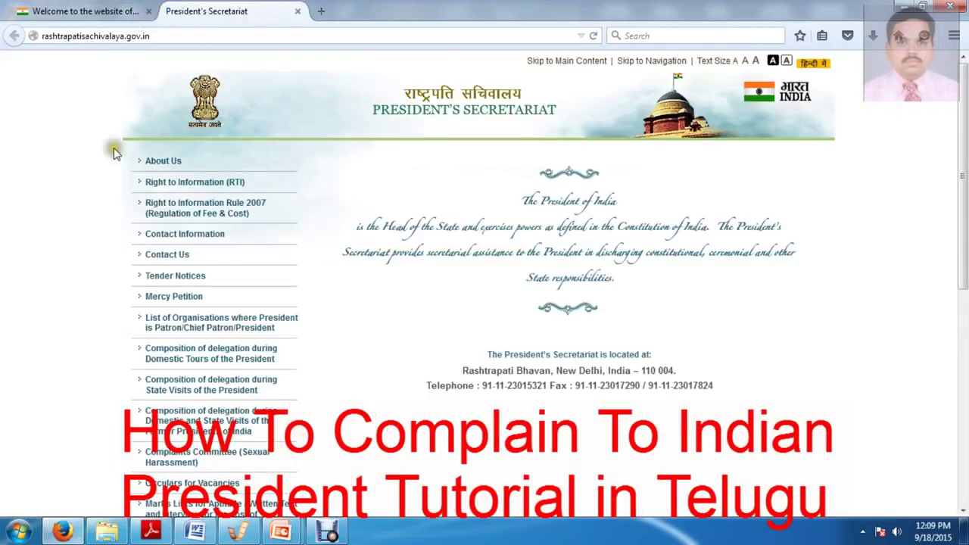
Step: Open the Rashtrapati Bhavan Helpline Portal from the Secretariat site's Important Links
click(964, 382)
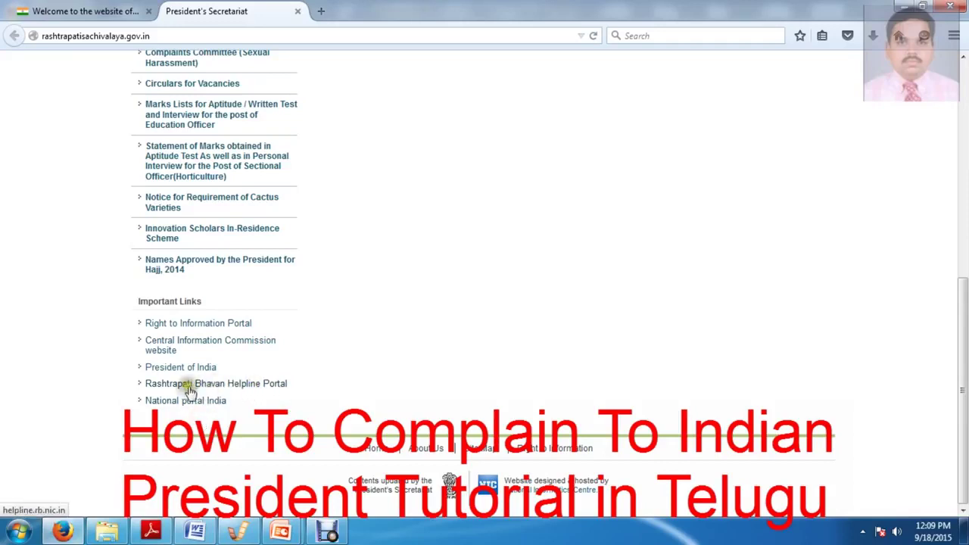
click(241, 384)
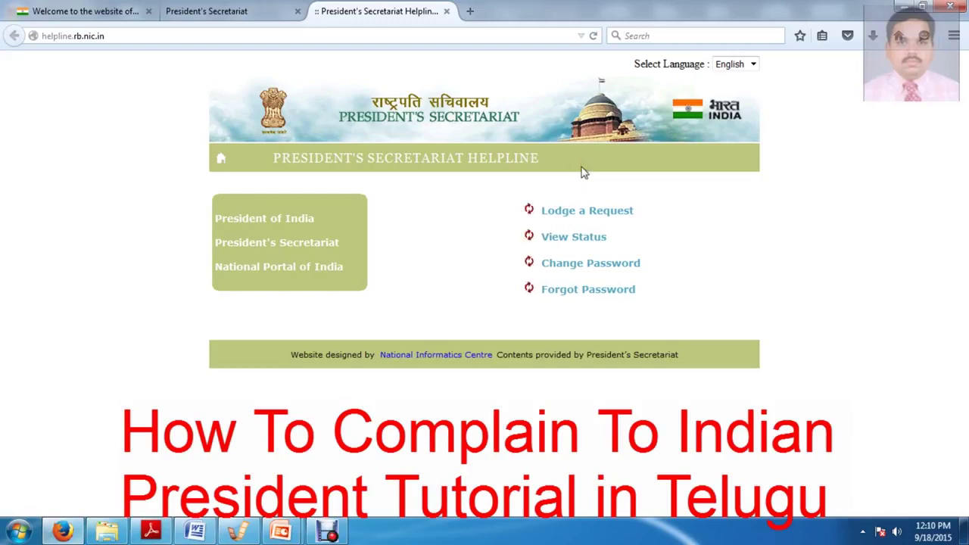
click(581, 172)
Step: Open the Lodge a Request registration form on helpline.rb.nic.in
click(598, 210)
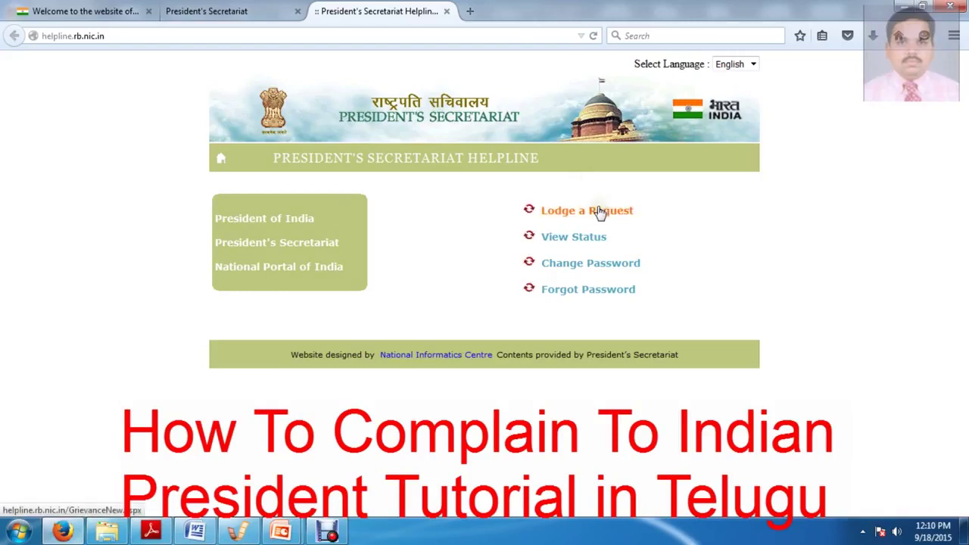
click(599, 211)
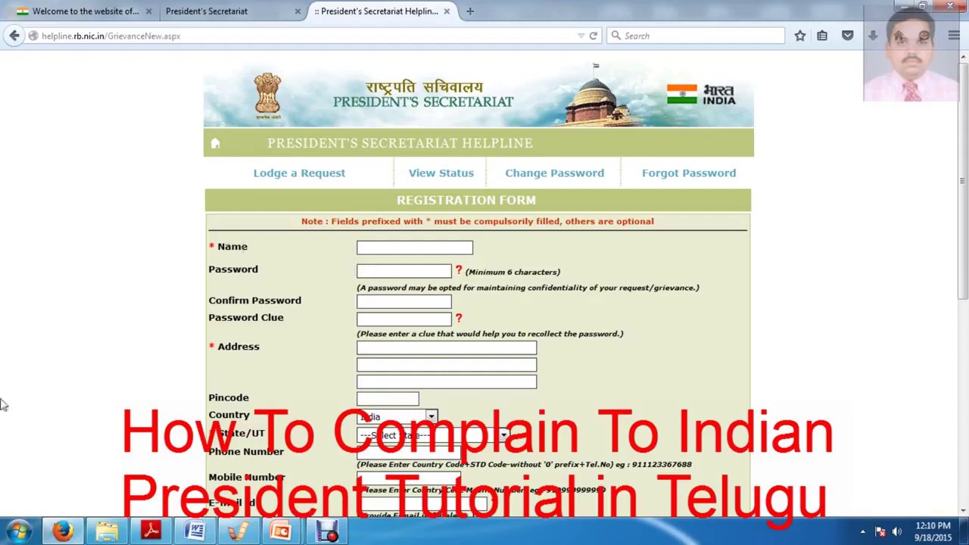
Step: Enter the complainant's full name, prefixed with an initial and period
click(386, 248)
click(423, 270)
click(360, 248)
text(sk.)
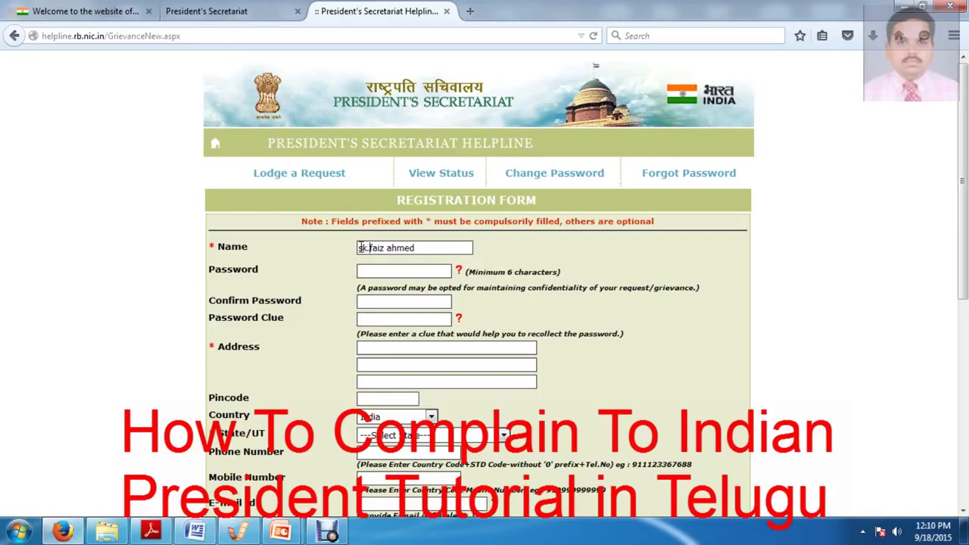
Step: Fill in the account password, its confirmation, and a password clue
click(384, 266)
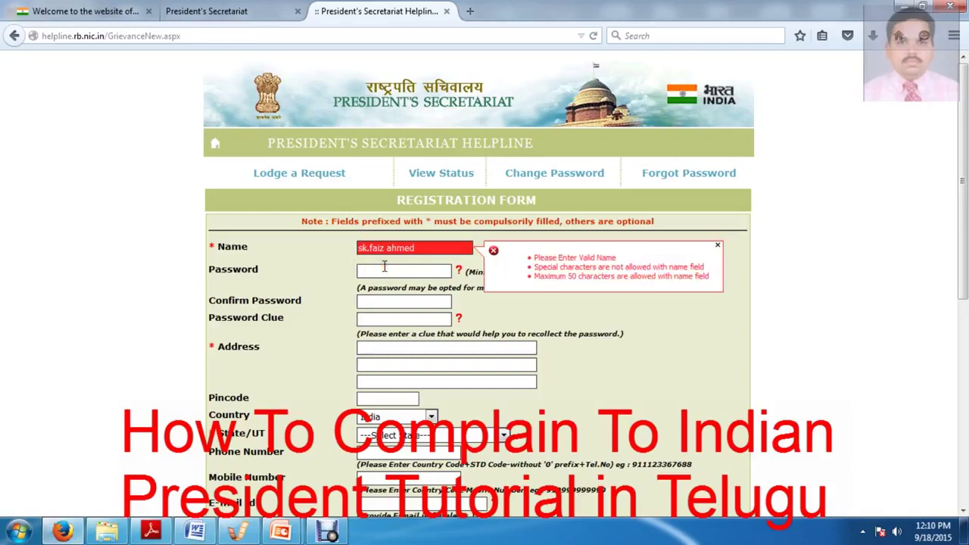
text(••••••••••••••••)
click(384, 302)
text(••••••••••)
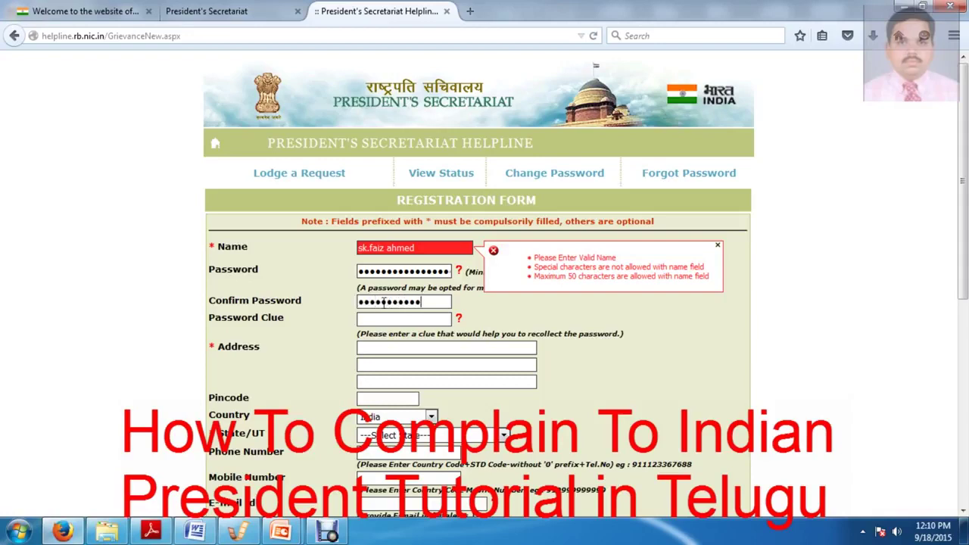
text(•••••)
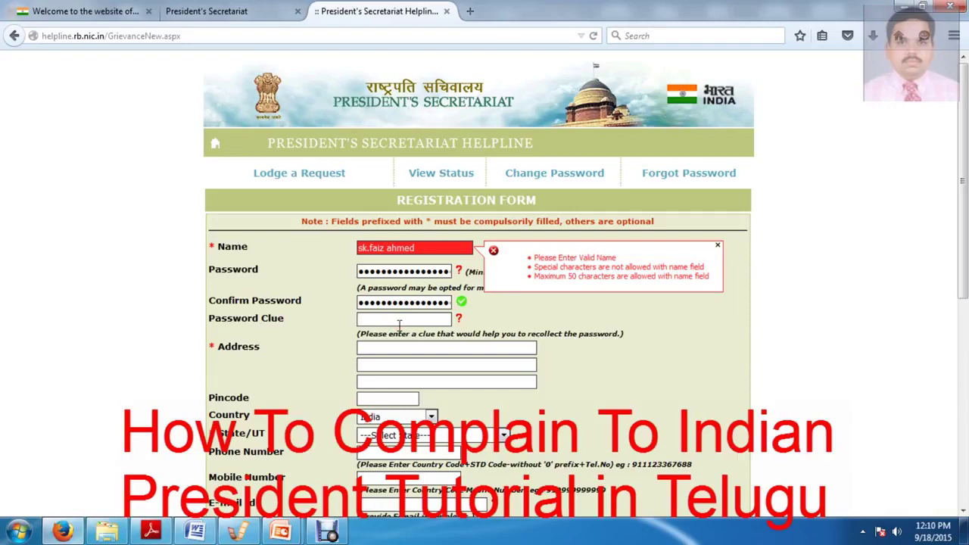
click(399, 322)
text(••••)
Step: Enter the house number and locality ending in Nellore as address line 1
click(400, 349)
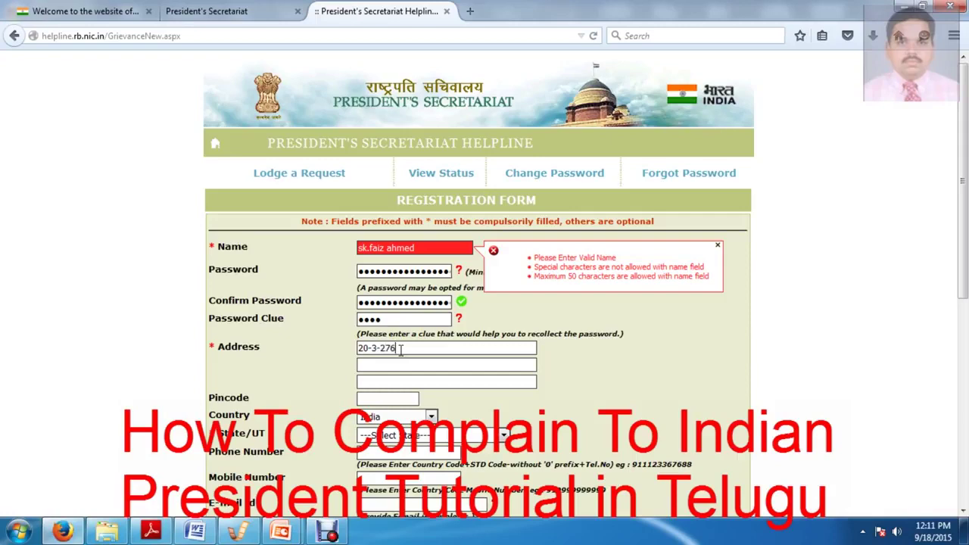
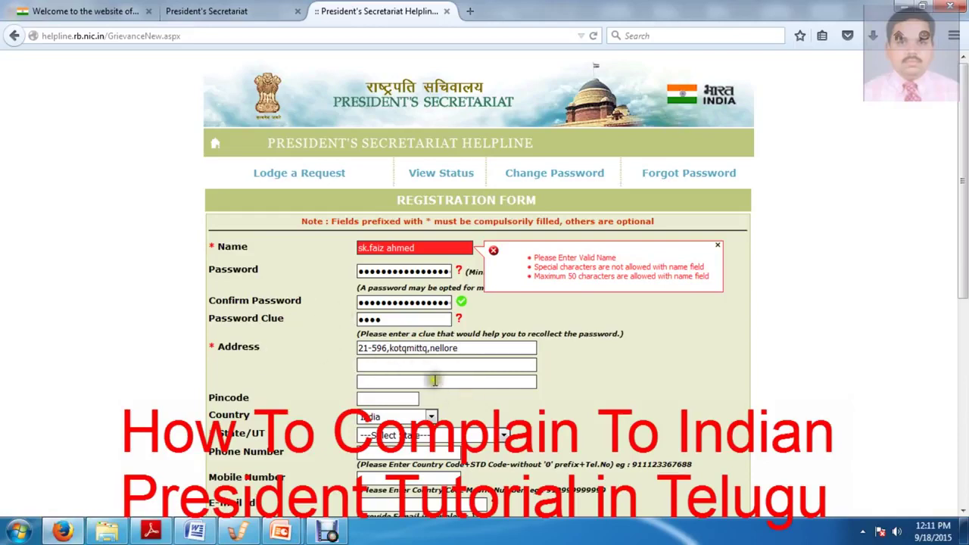
click(409, 383)
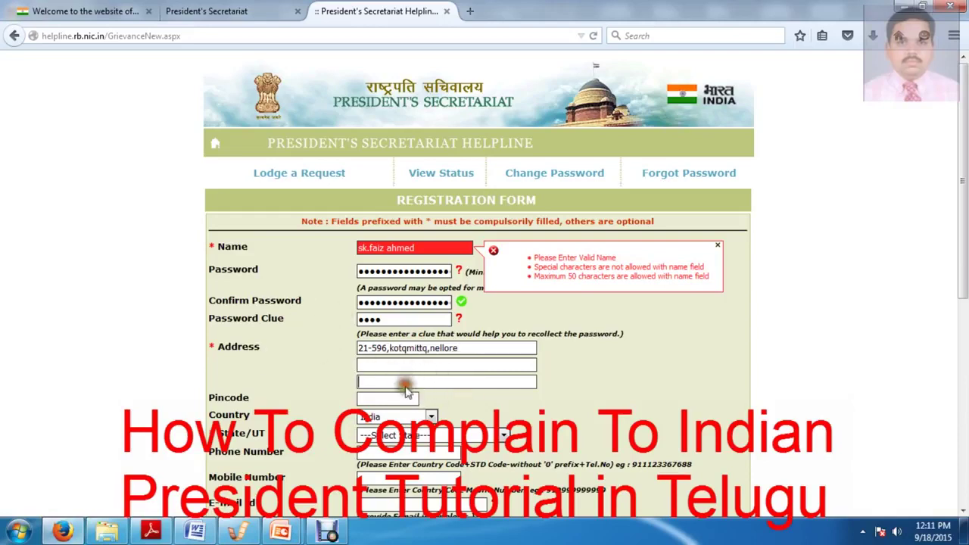
Step: Enter the pincode, keep India as country, and choose Andhra Pradesh as state
click(393, 398)
text(524)
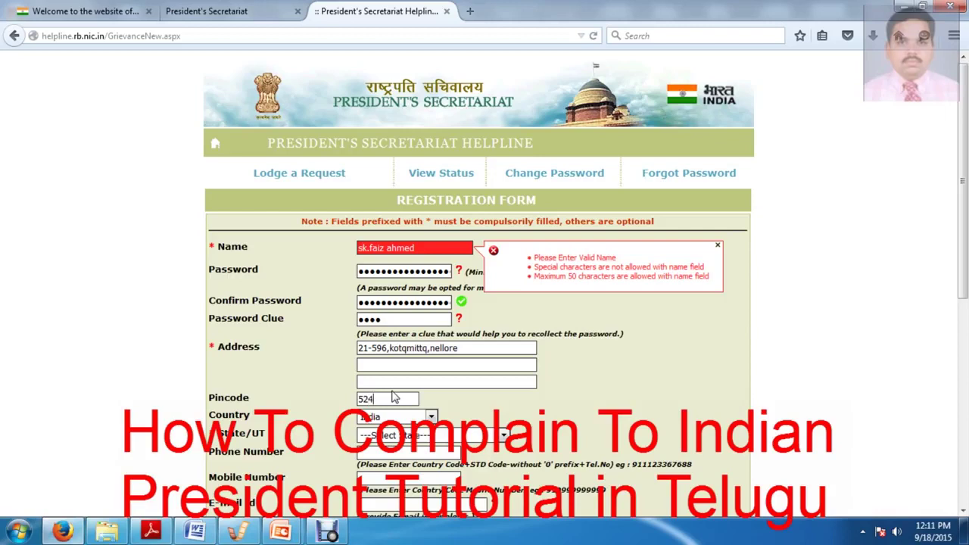
text(001)
scroll(392, 397, down, 4)
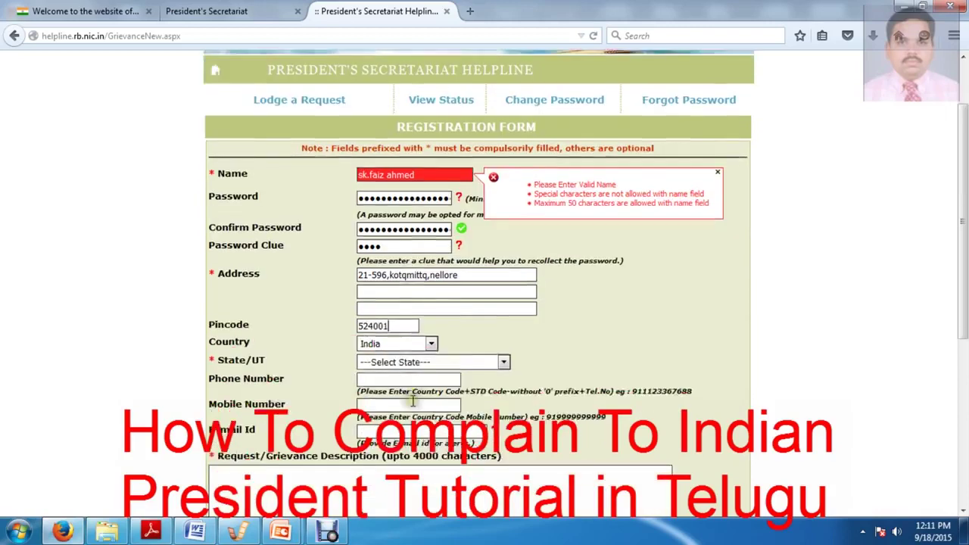
click(421, 258)
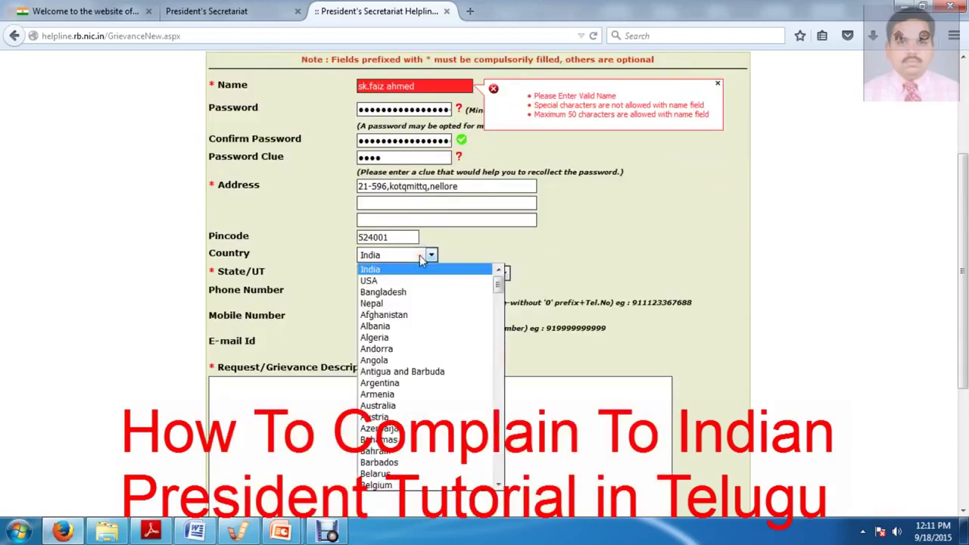
click(421, 257)
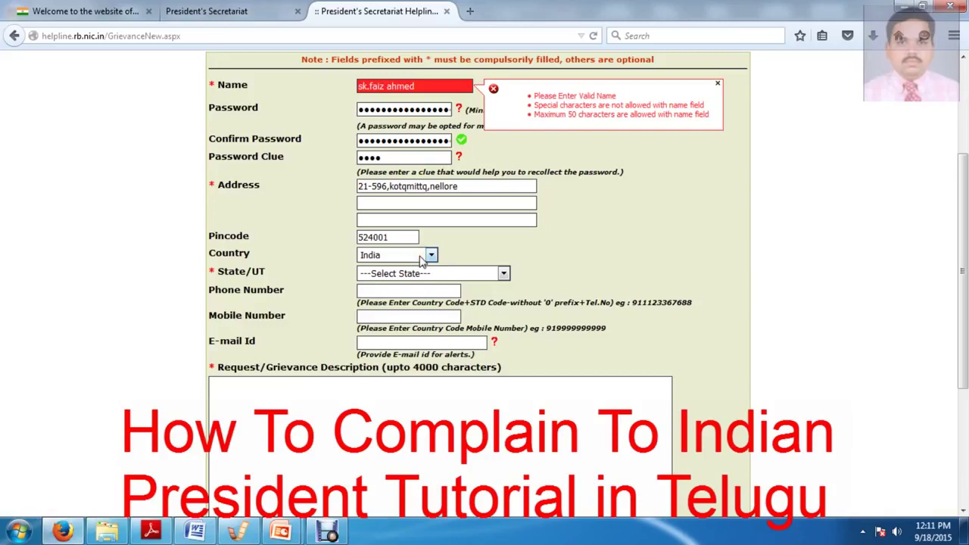
click(429, 273)
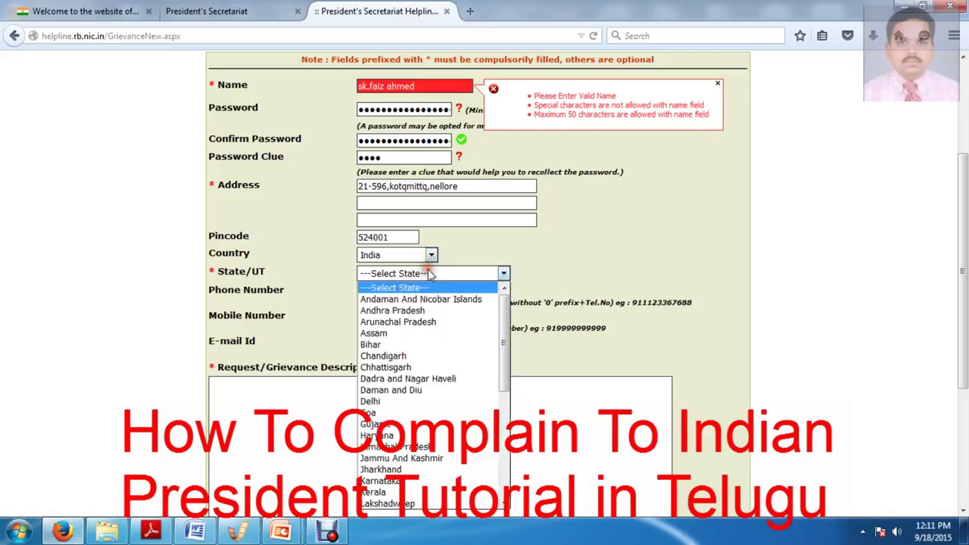
click(420, 311)
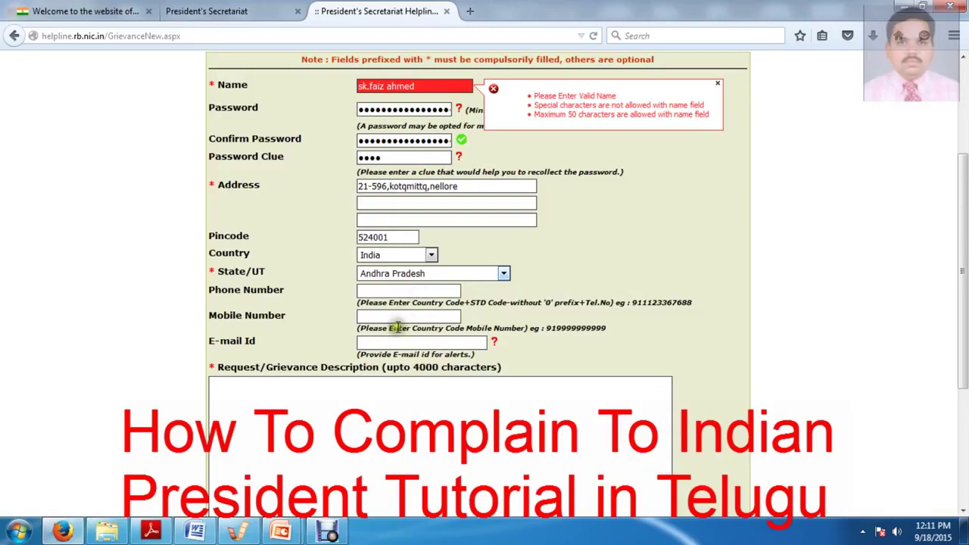
Step: Fill in the contact's mobile number and e-mail address
click(399, 318)
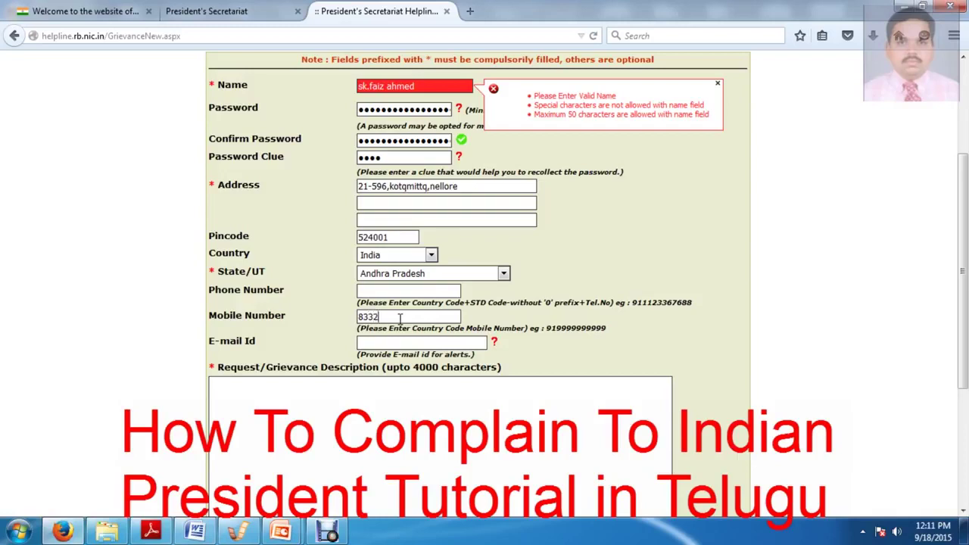
click(421, 345)
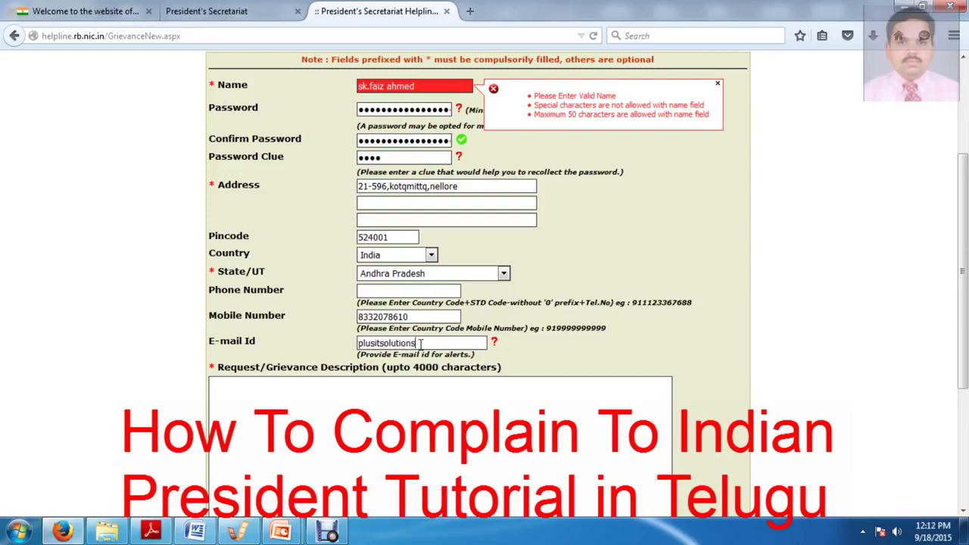
click(455, 444)
Step: Delete the leading initial and period from the Name field
scroll(454, 443, down, 1)
scroll(454, 444, down, 5)
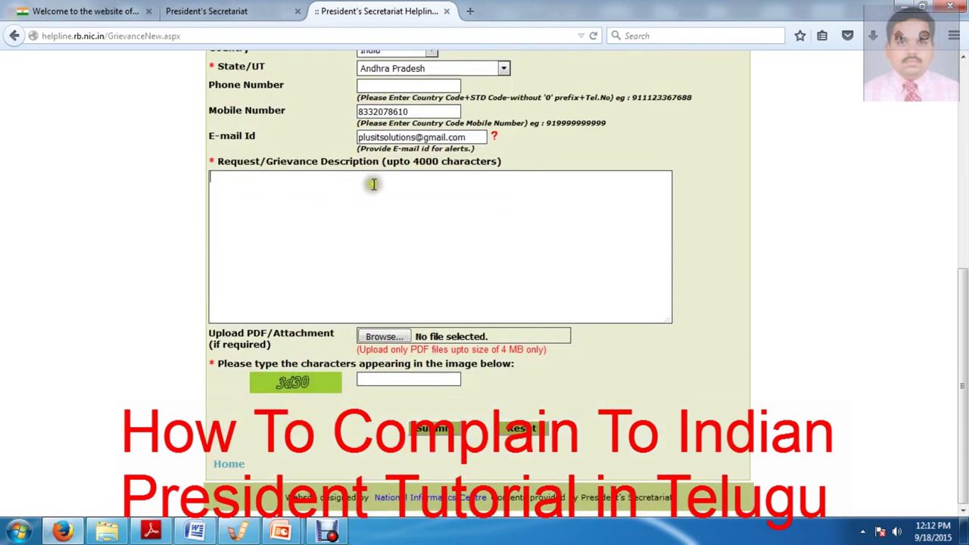
scroll(552, 252, up, 1)
scroll(552, 252, up, 5)
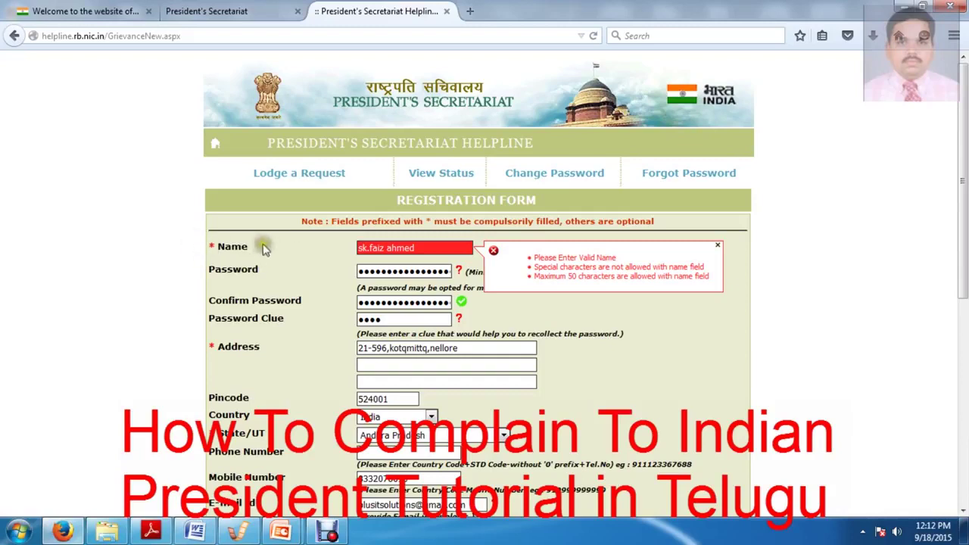
click(368, 248)
key(BackSpace)
key(BackSpace)
key(Delete)
Step: Place the cursor in the Grievance Description box
scroll(422, 250, down, 5)
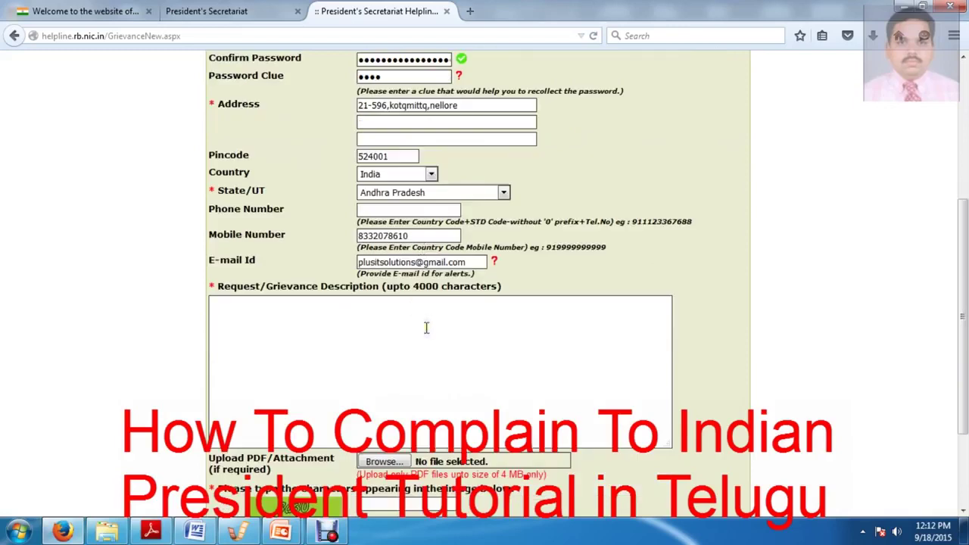
scroll(427, 328, up, 5)
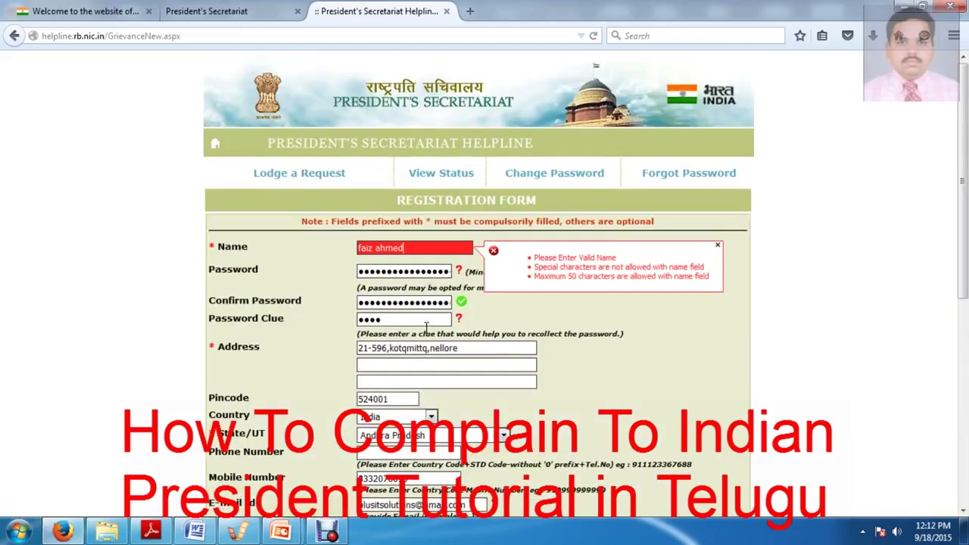
scroll(426, 328, down, 7)
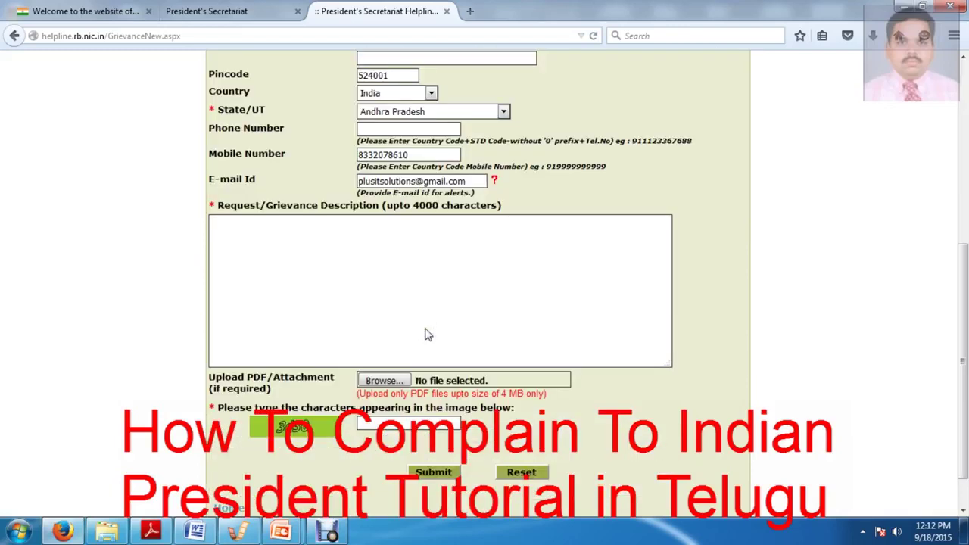
click(402, 265)
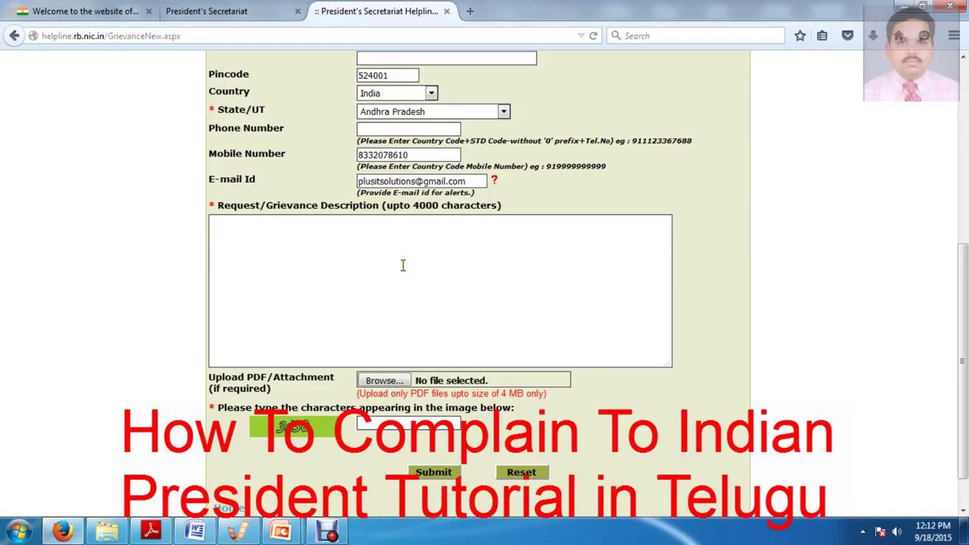
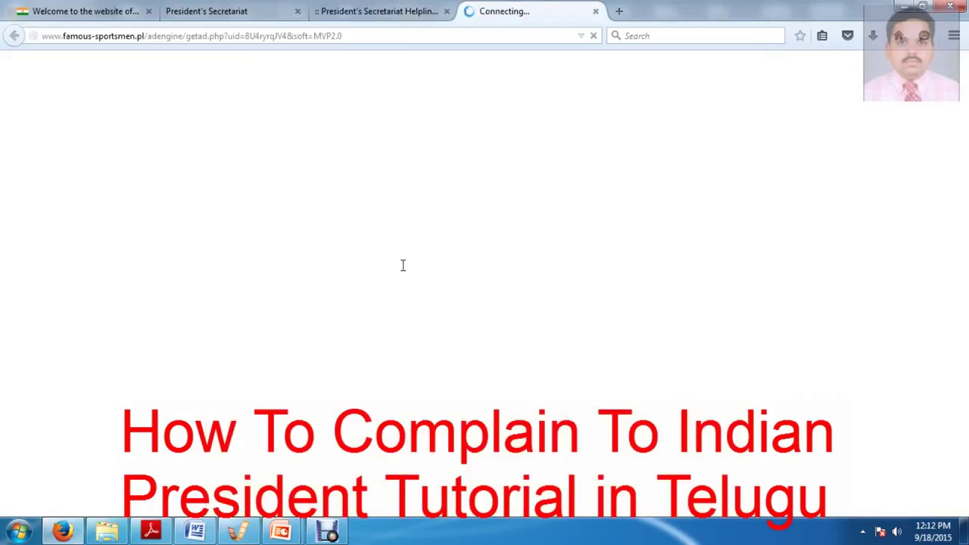
Step: Close the ad tab and type 'Please take proper initiative', correcting the misspelled 'intiative'
click(596, 11)
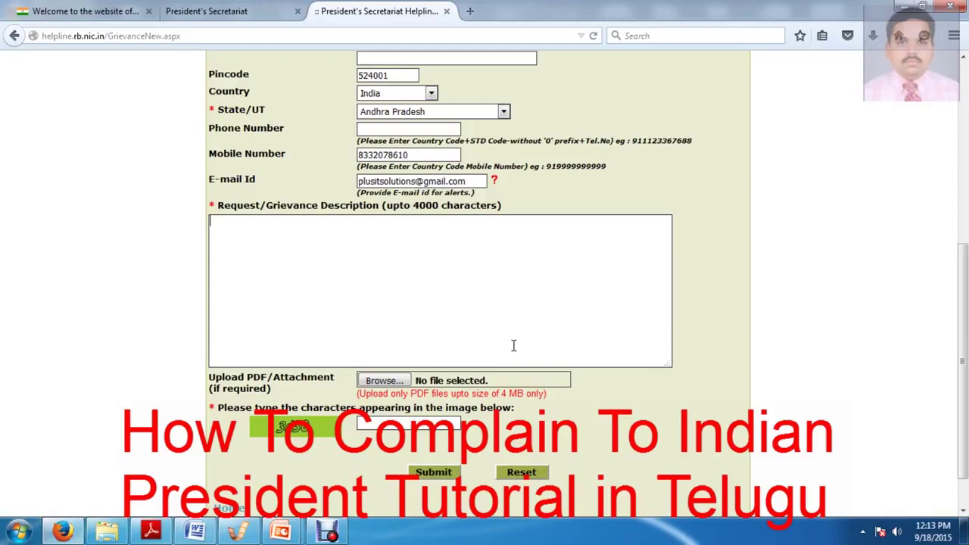
text(Please take proper intiative)
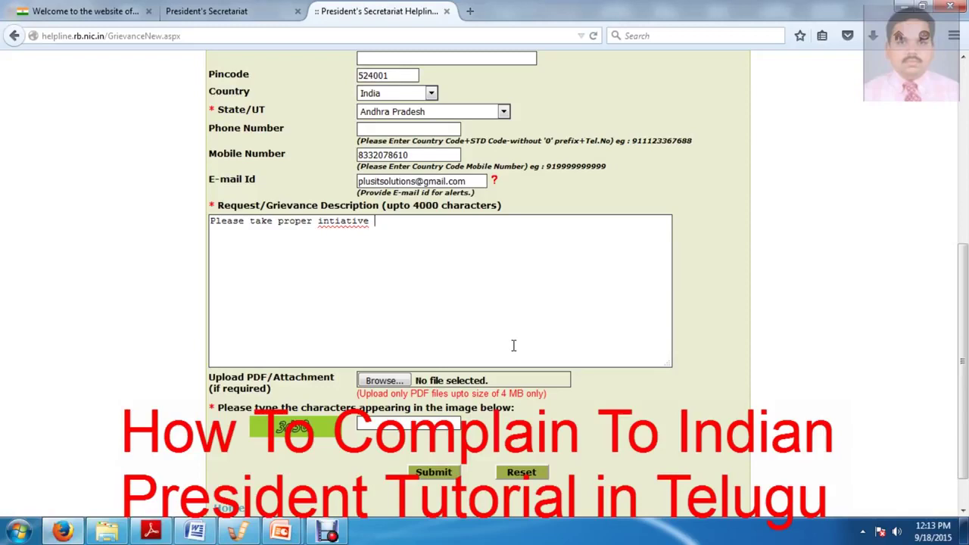
right_click(351, 224)
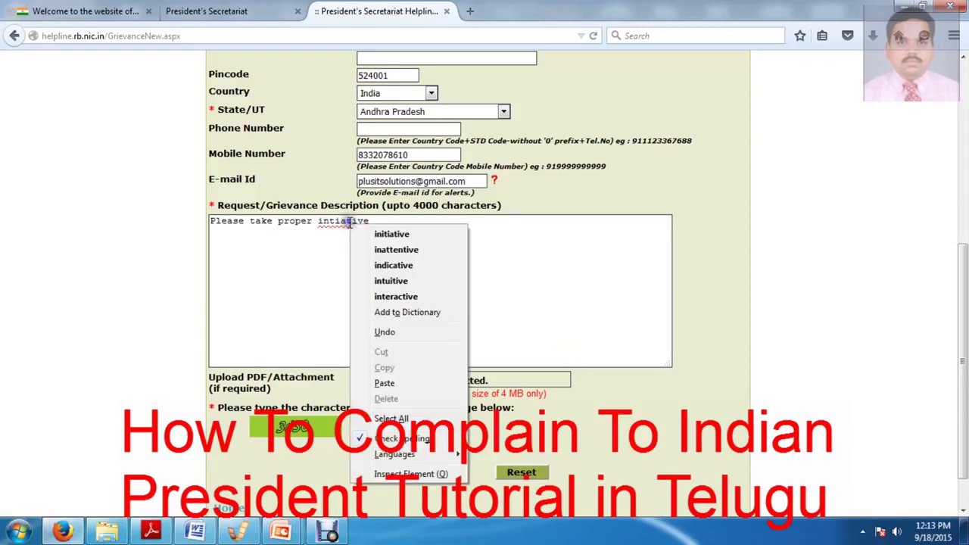
click(401, 234)
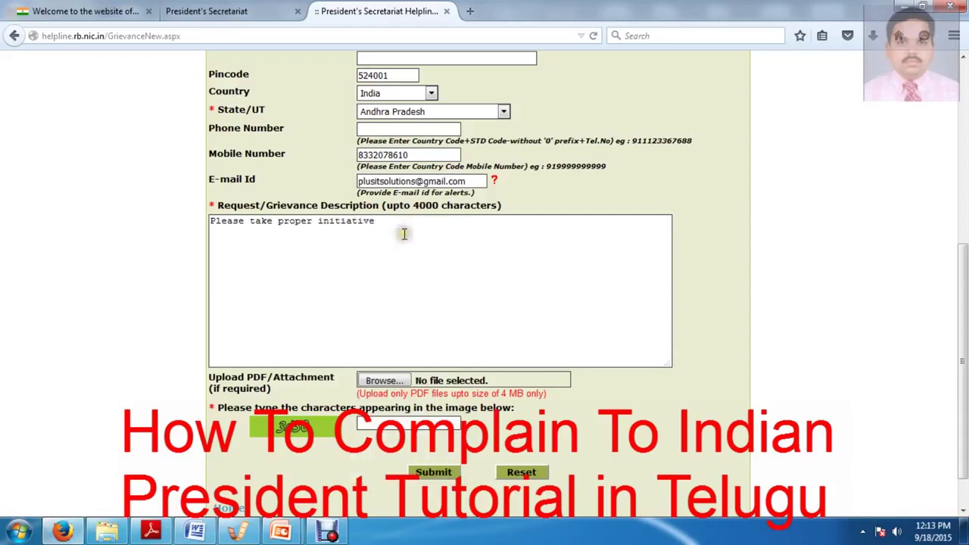
Step: Finish the description with 'to give special status for Andhra pradesh'
text(for)
key(BackSpace)
key(BackSpace)
key(BackSpace)
text(to give special )
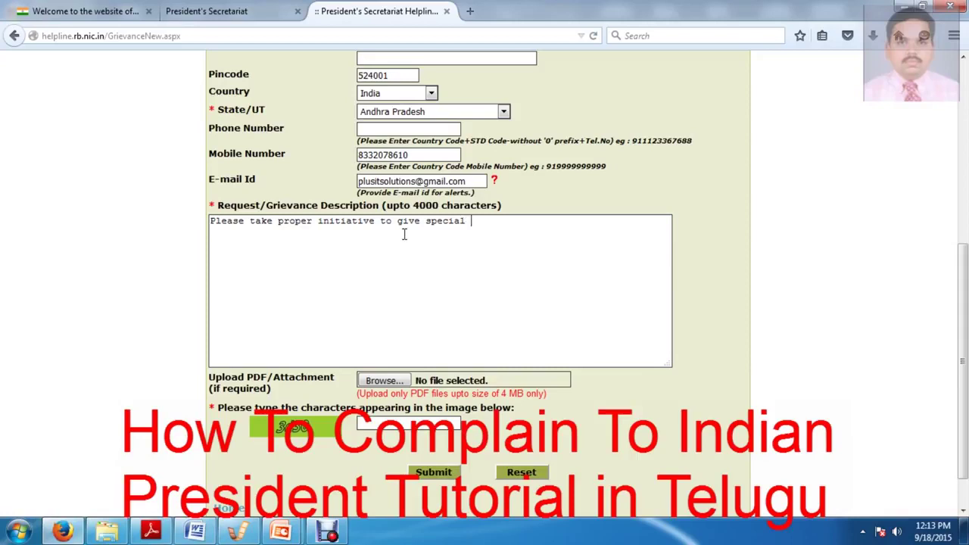
text(status for Andhr)
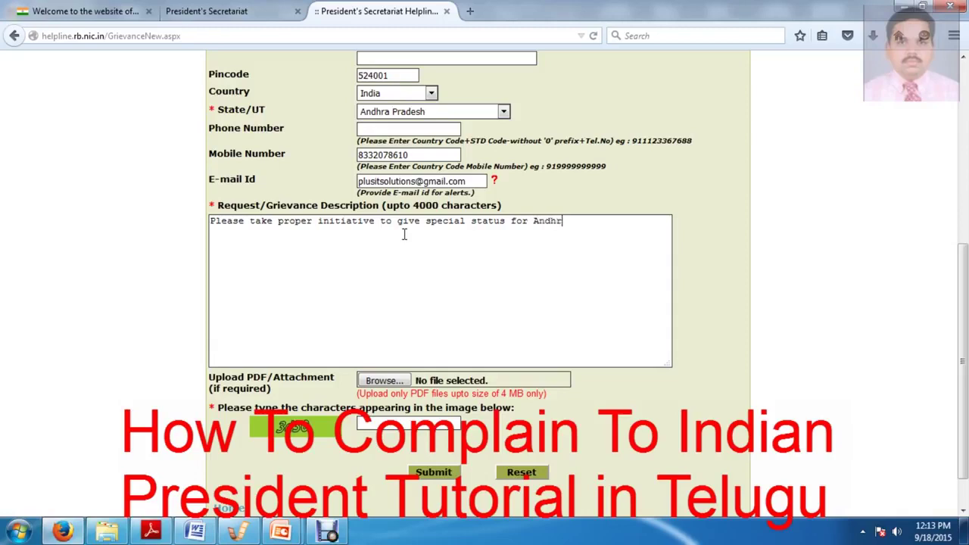
text(a pradesh)
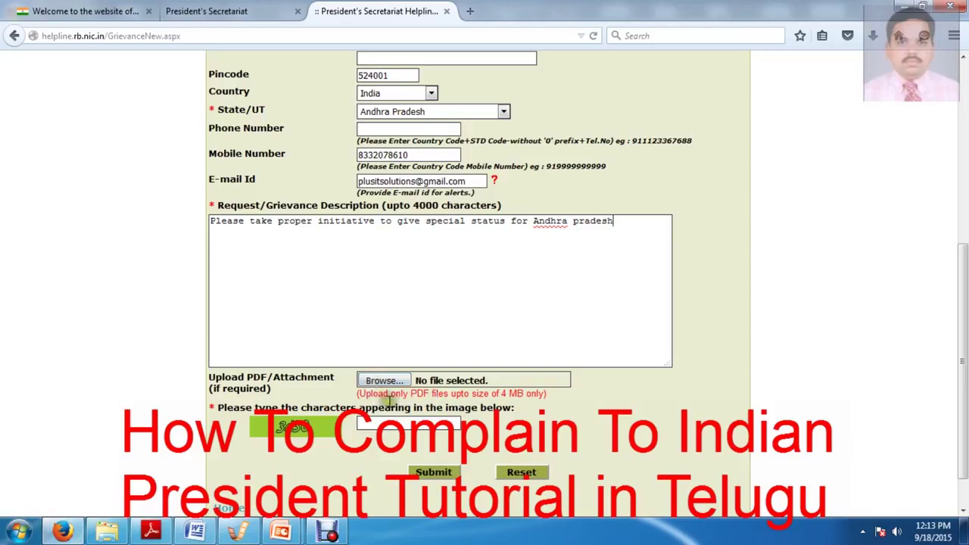
Step: Enter the captcha '3d30' and submit the grievance form
click(408, 425)
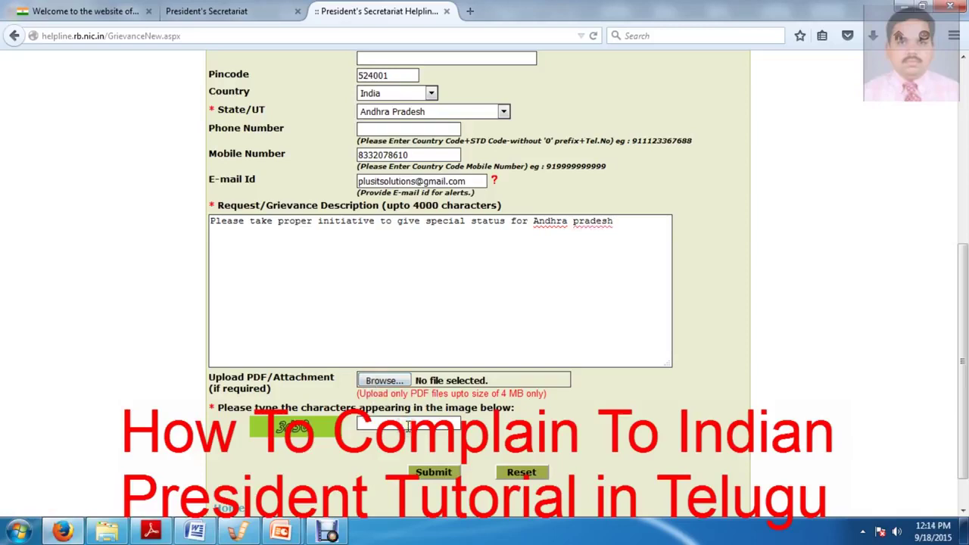
text(3d30)
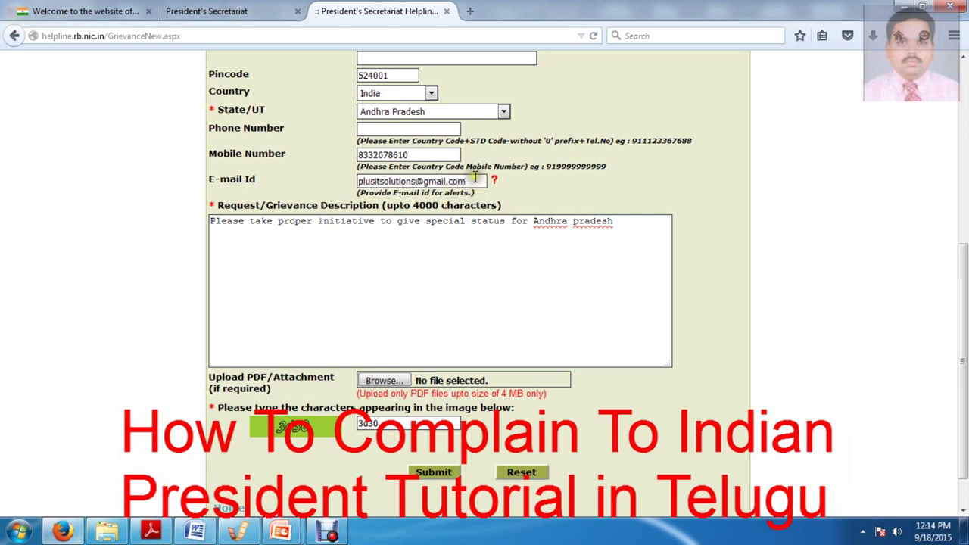
click(450, 474)
scroll(488, 447, down, 10)
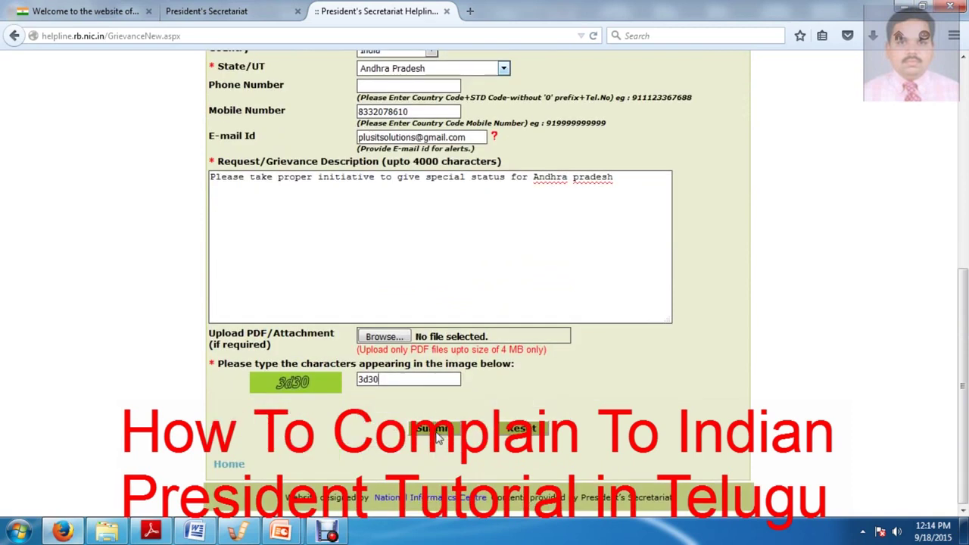
click(437, 428)
scroll(638, 378, up, 2)
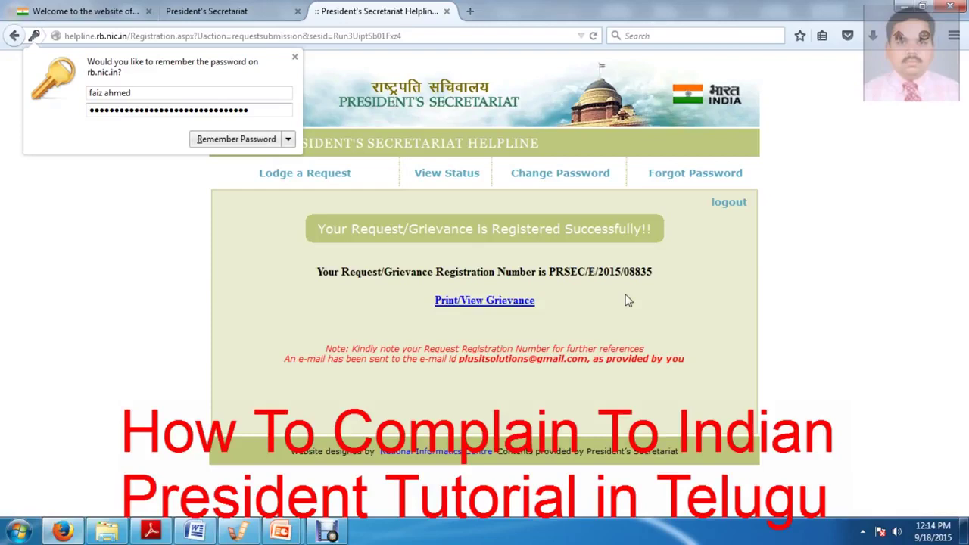
click(472, 301)
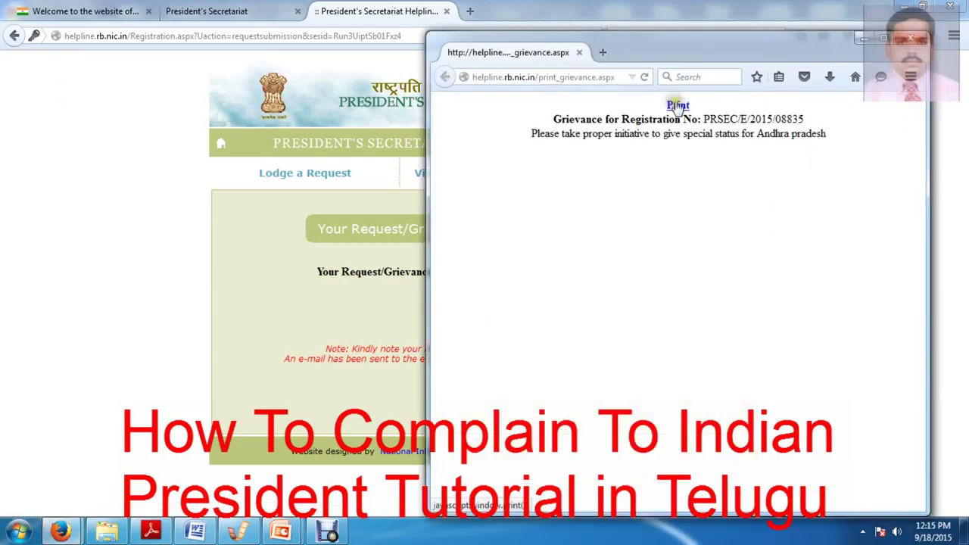
click(912, 38)
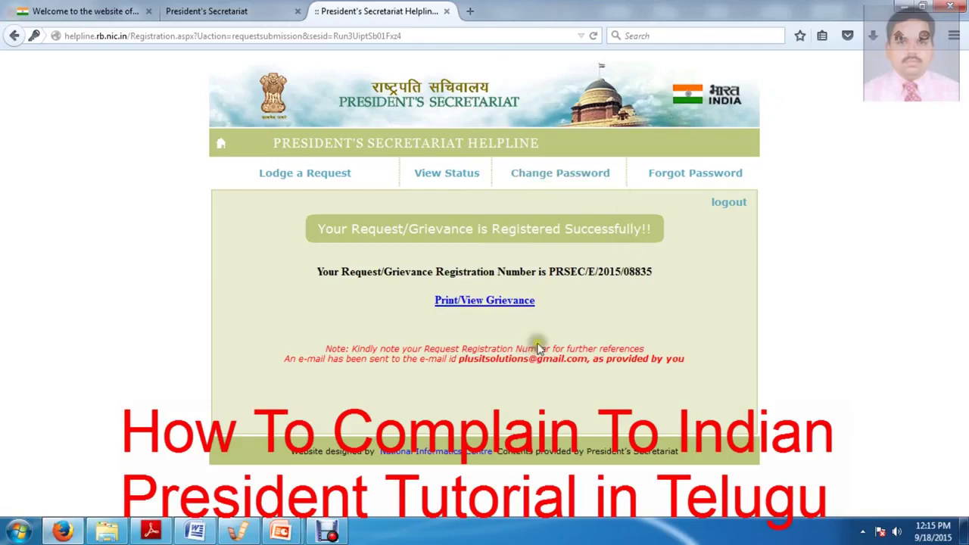
Step: Go to View Status and enter the grievance's registration number
click(439, 174)
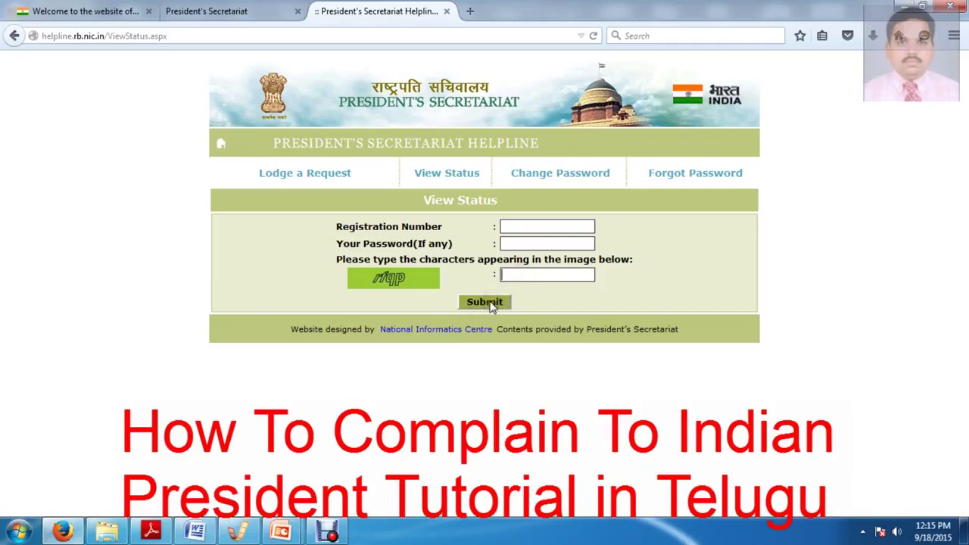
click(506, 227)
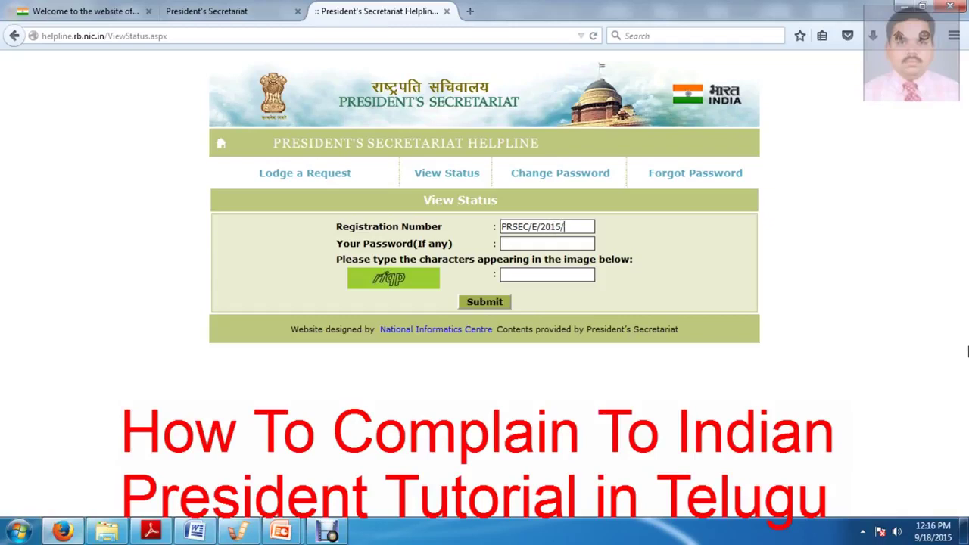
Step: Enter the account password and captcha 'rfqp', then submit the status check
text(a)
key(BackSpace)
text(***************)
click(539, 278)
text(r)
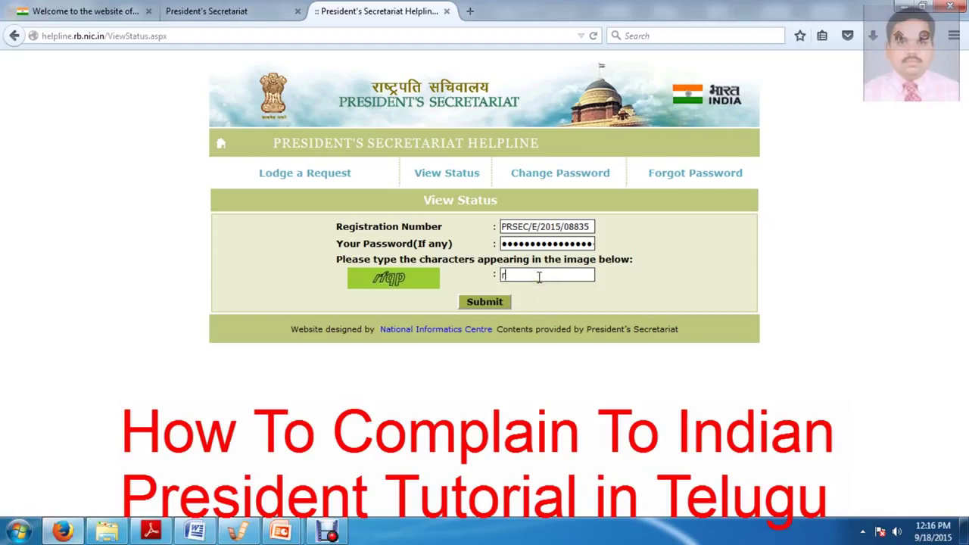
text(fqp)
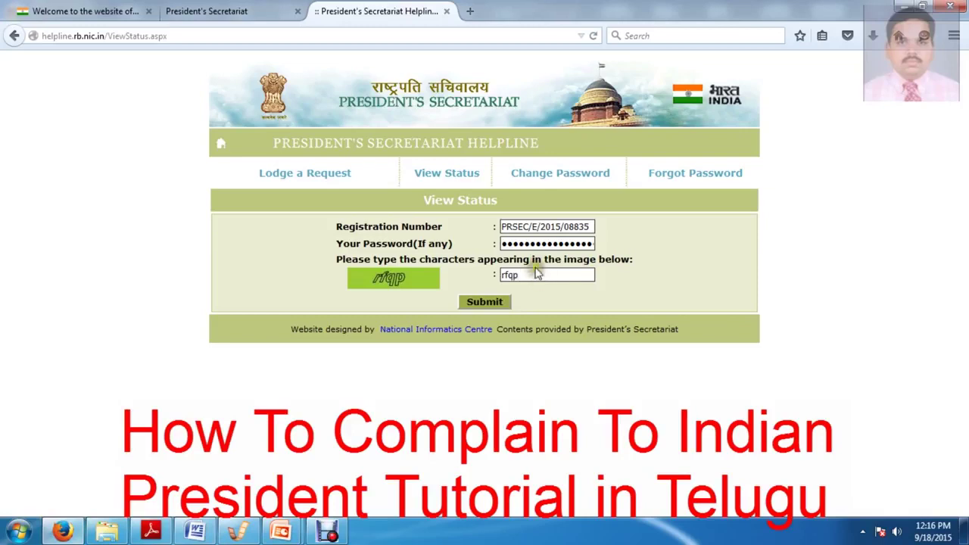
click(491, 303)
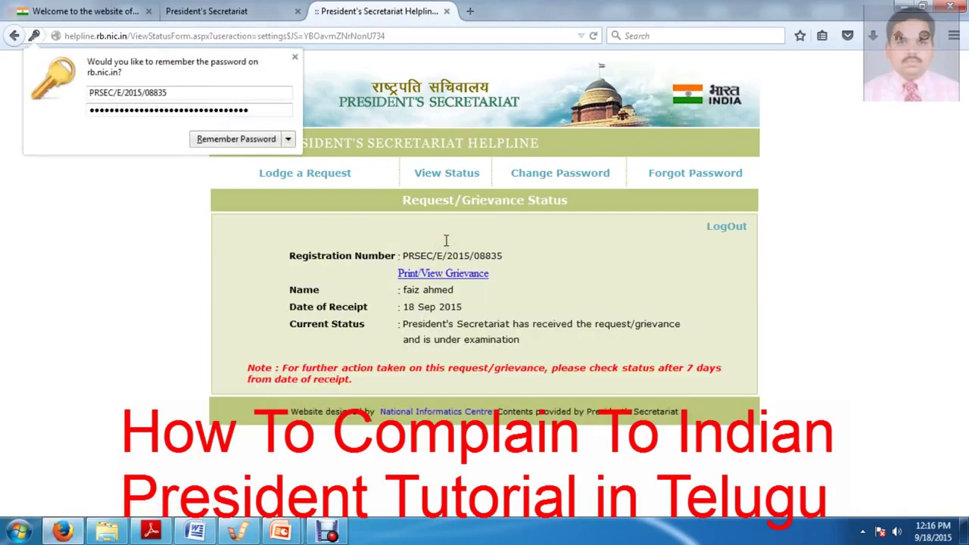